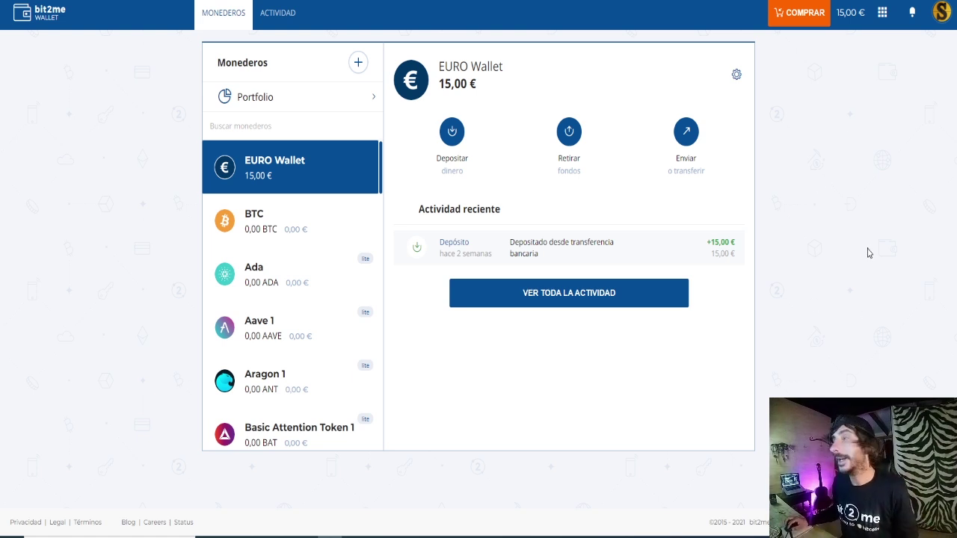
Step: Open the two-factor authentication (2FA) page in the account's security settings
click(939, 18)
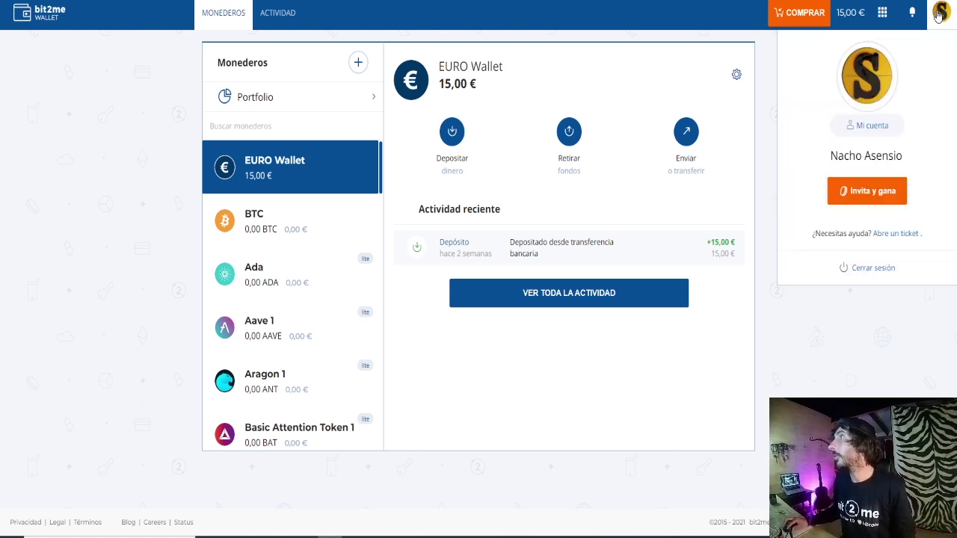
click(885, 125)
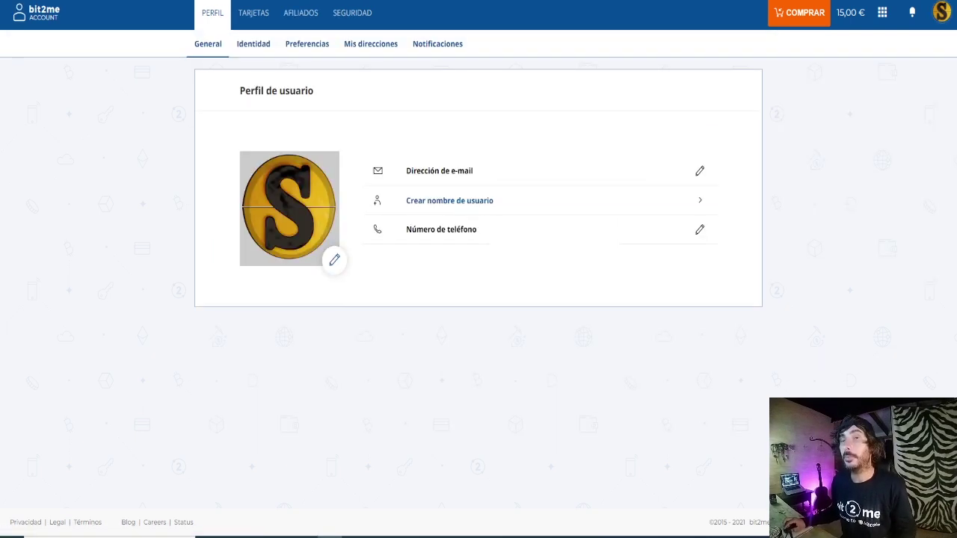
click(352, 21)
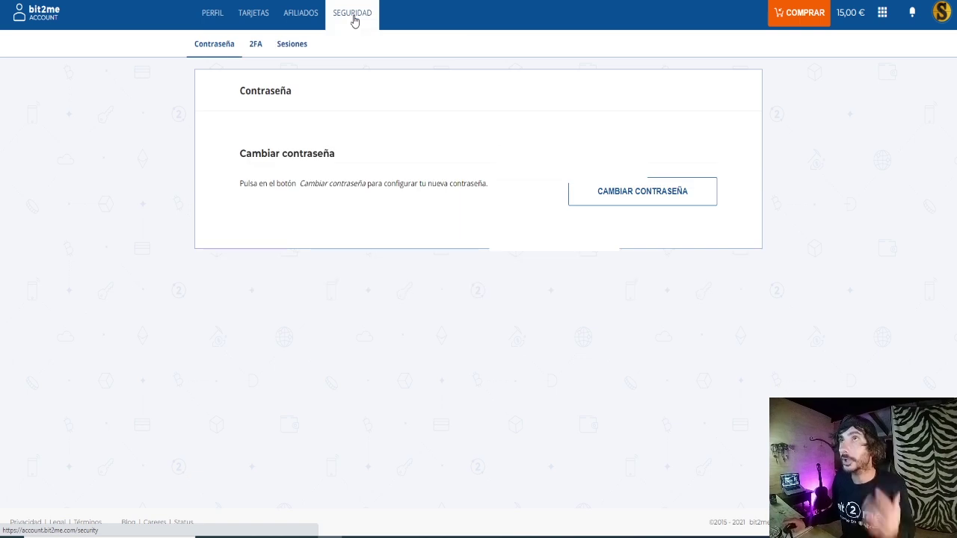
click(252, 55)
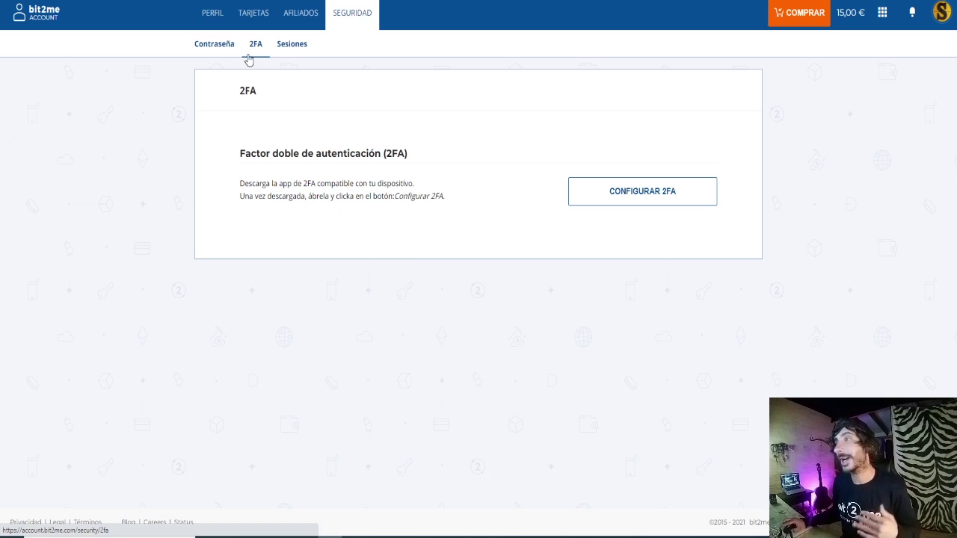
Step: Start the 2FA configuration, confirm that the secret key has been saved, and continue to the next stage
click(640, 187)
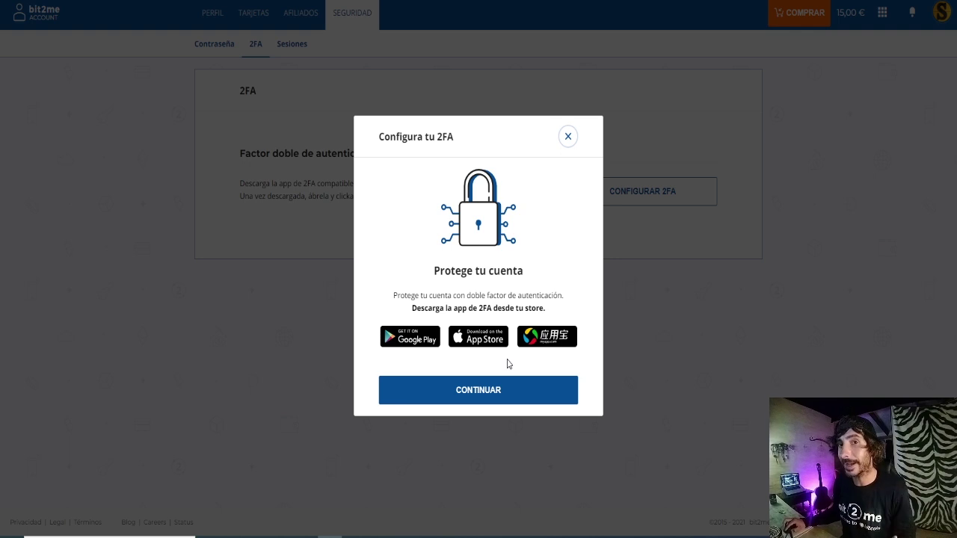
click(519, 393)
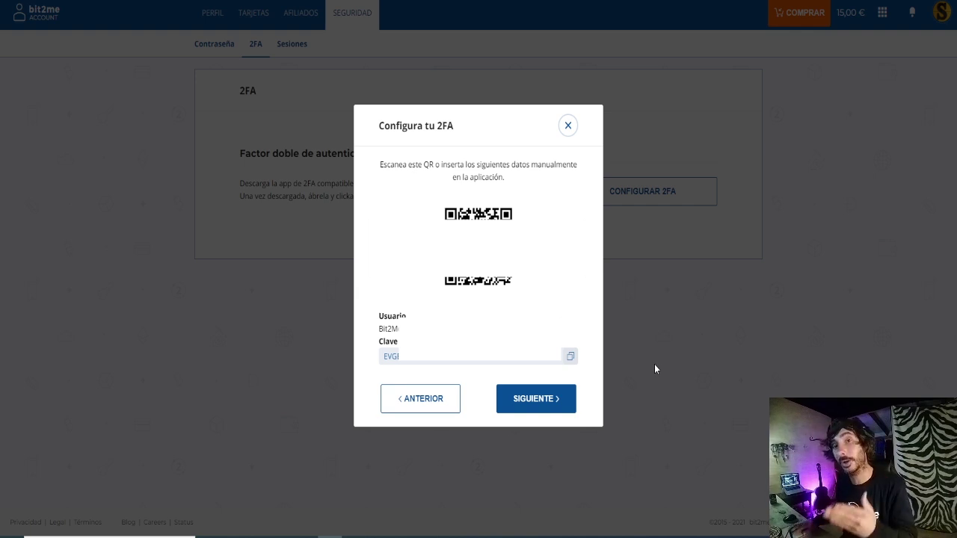
click(512, 404)
click(382, 368)
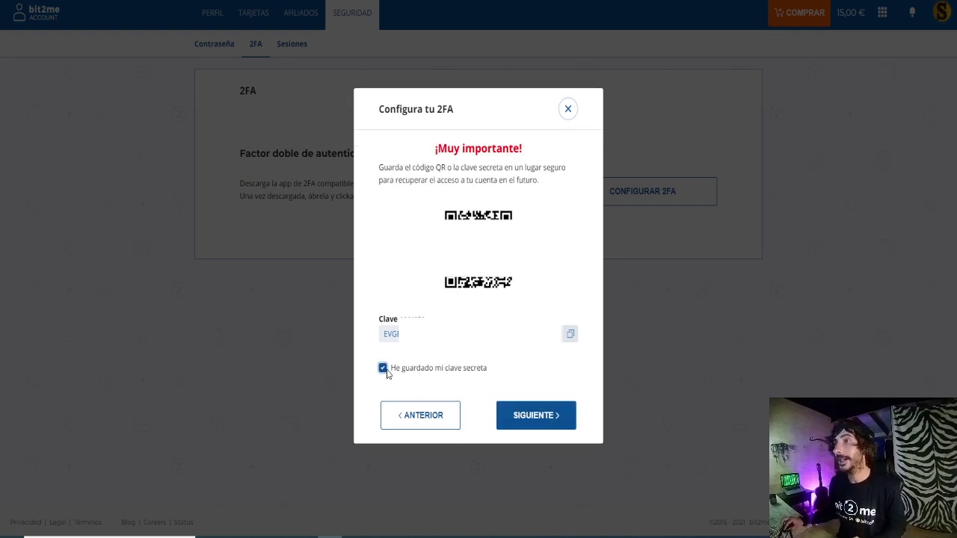
click(540, 416)
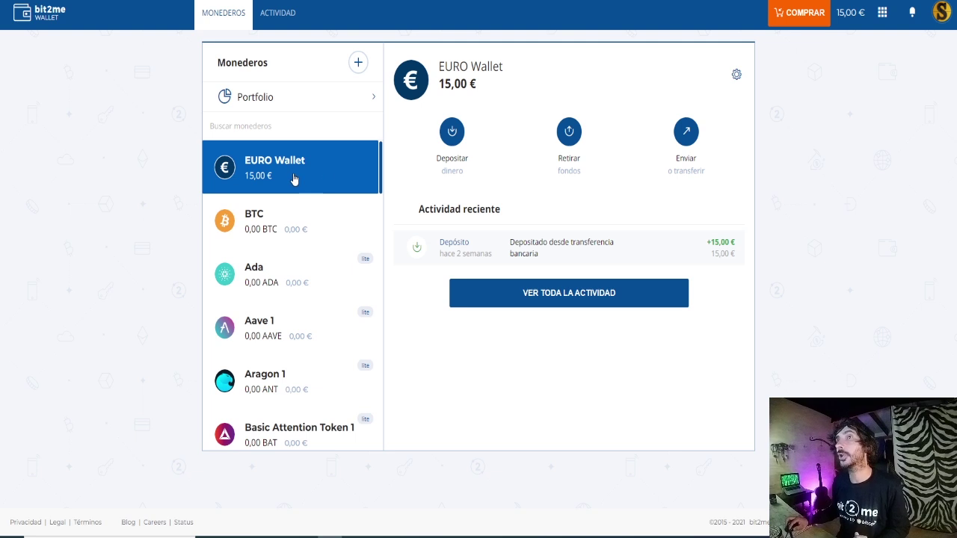
Step: Start a deposit into the EURO Wallet, choose Transferencia bancaria as payment method and review the bank details down to the transfer concept
click(452, 133)
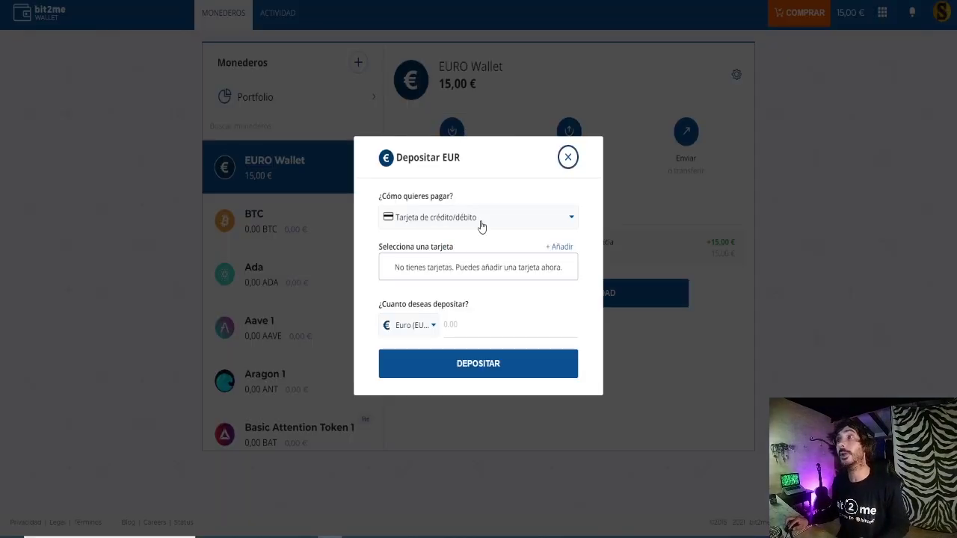
click(537, 224)
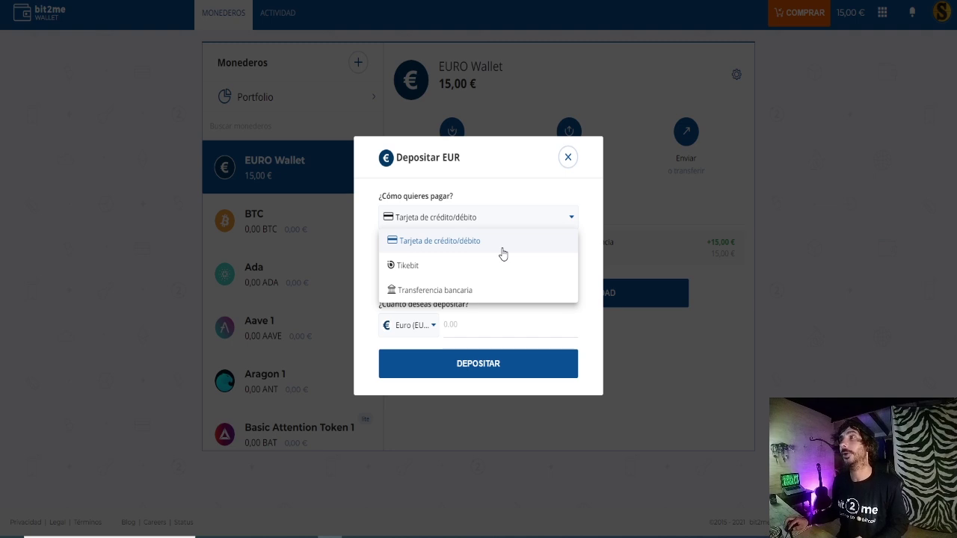
click(487, 293)
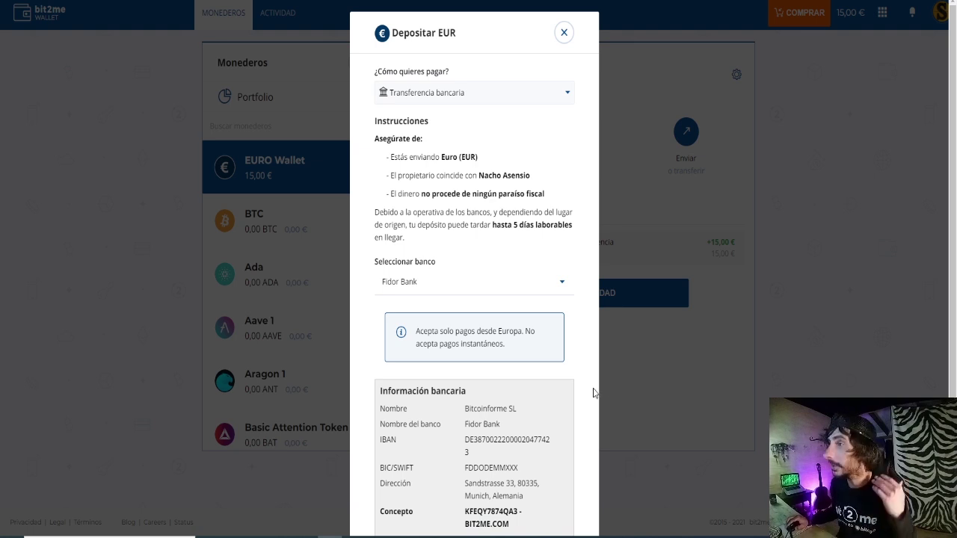
scroll(519, 296, down, 1)
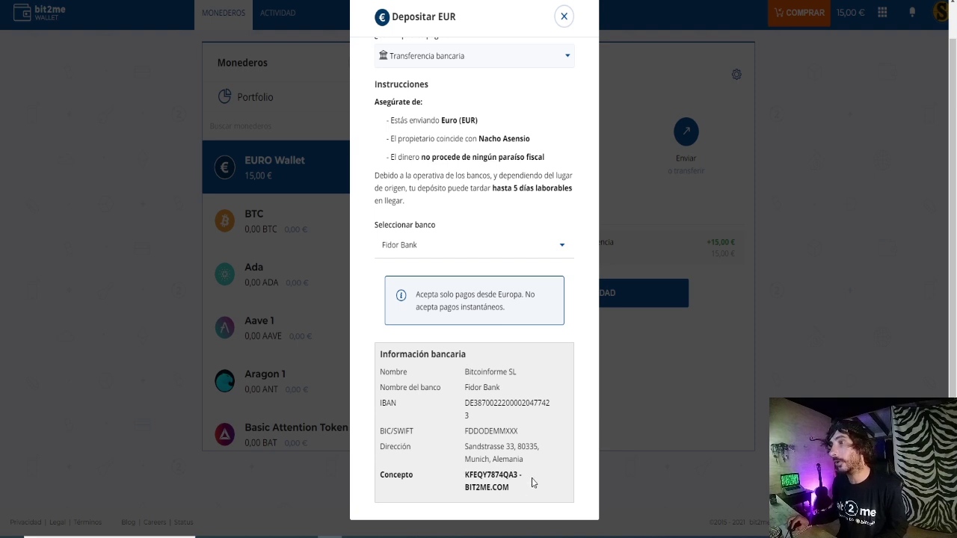
drag(462, 479, 521, 479)
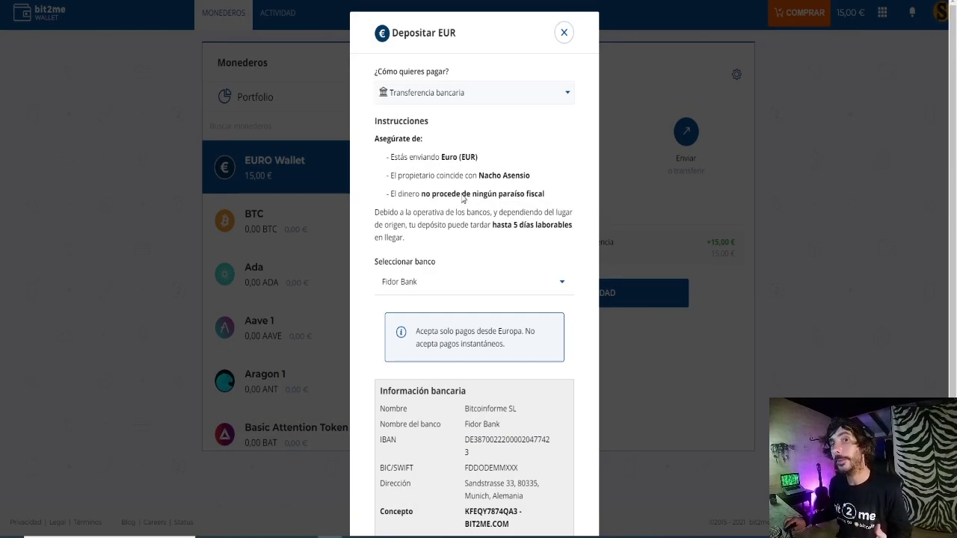
Step: Set the deposit method to Tarjeta de crédito/débito, view the new card form with the alias Tarjeta1, and close it without adding the card
click(510, 98)
click(487, 119)
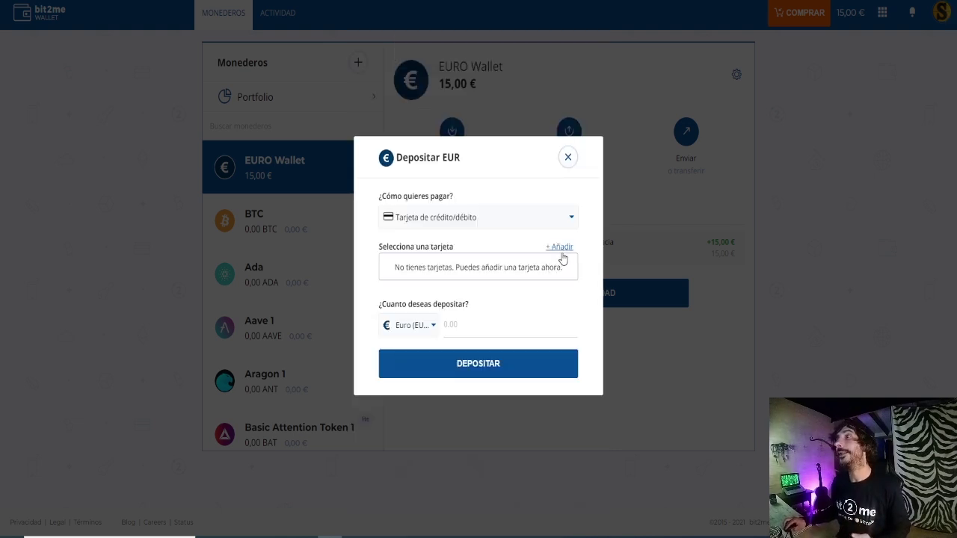
click(563, 248)
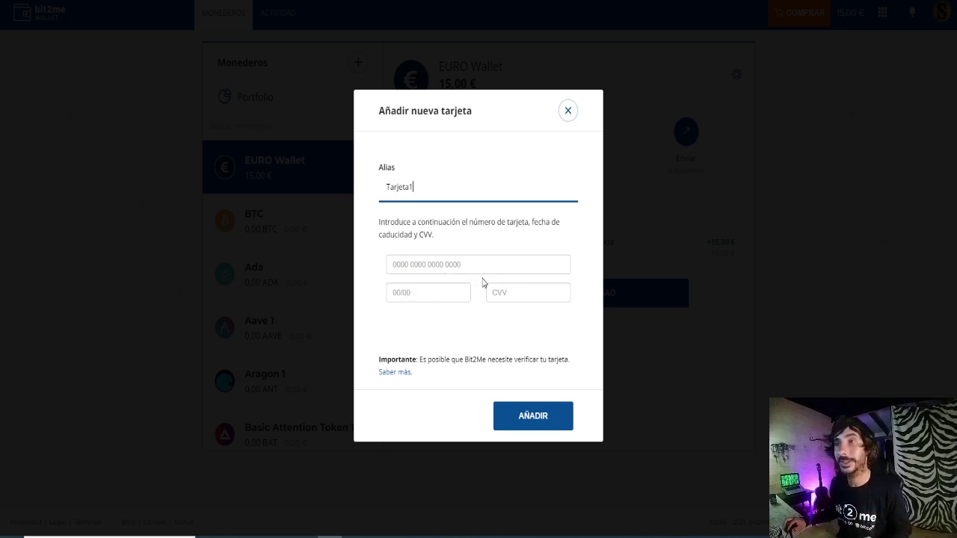
click(569, 110)
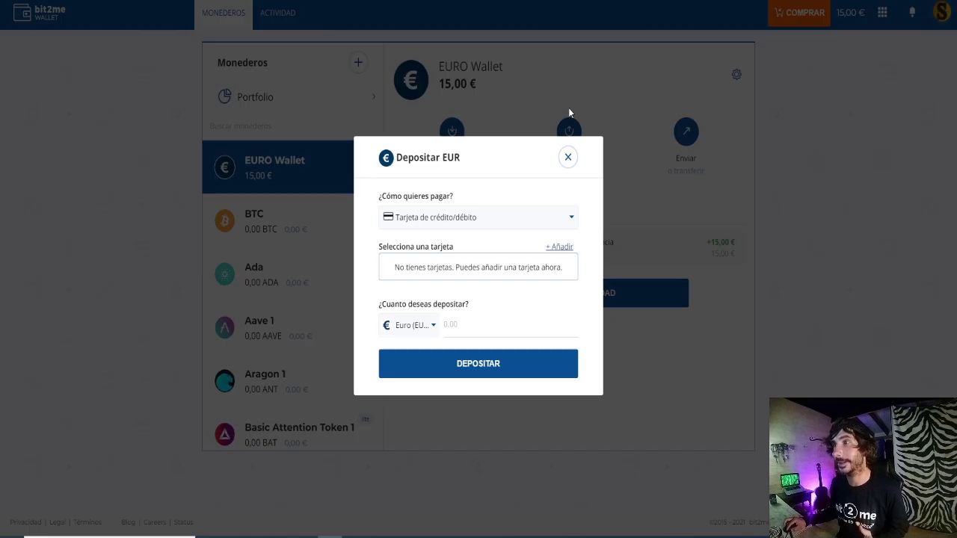
Step: Browse the currencies available for the card deposit amount
click(431, 327)
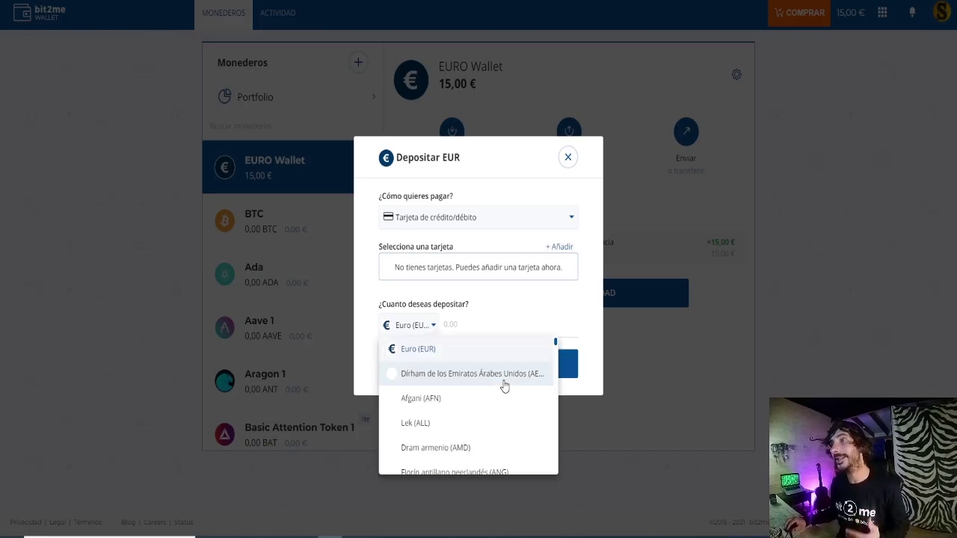
scroll(506, 385, down, 3)
scroll(509, 394, down, 3)
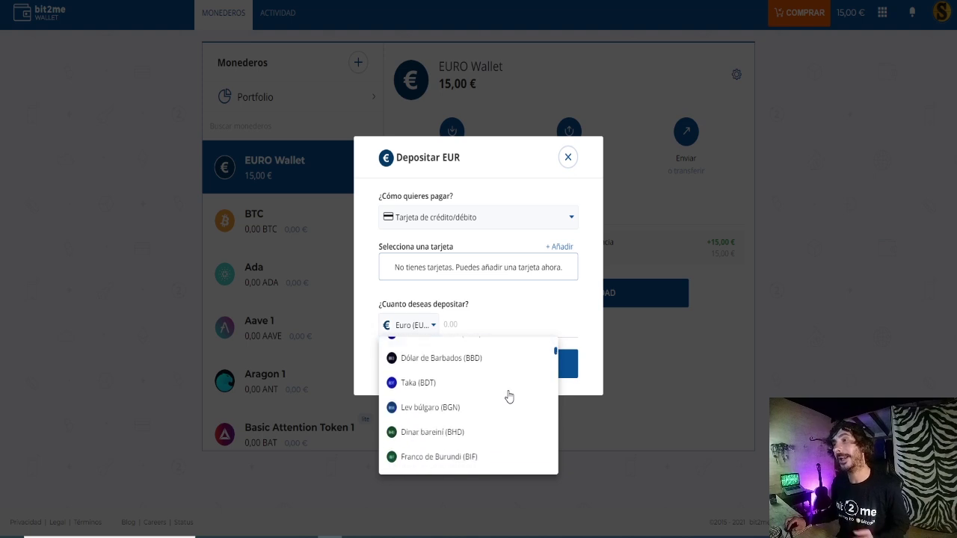
scroll(517, 400, up, 5)
scroll(479, 404, down, 1)
scroll(476, 411, down, 4)
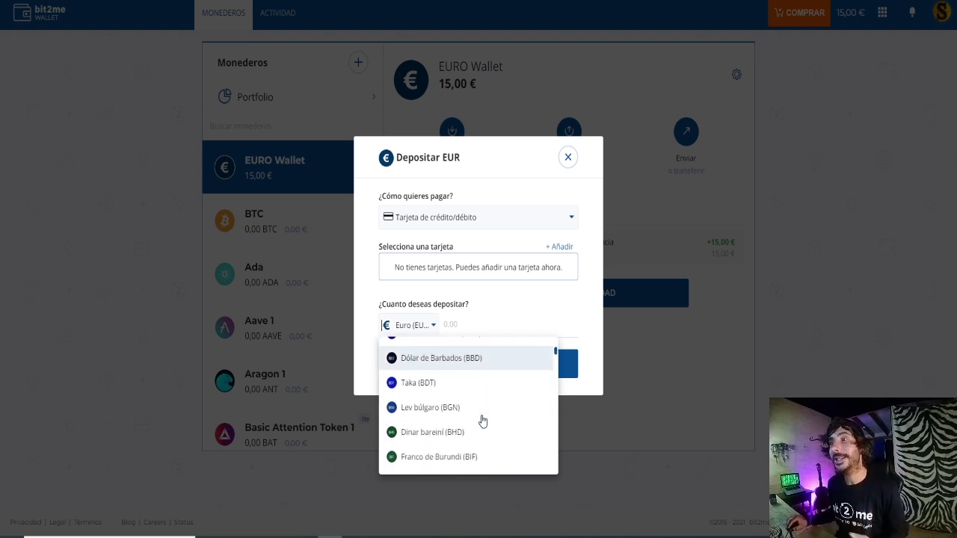
scroll(482, 421, down, 3)
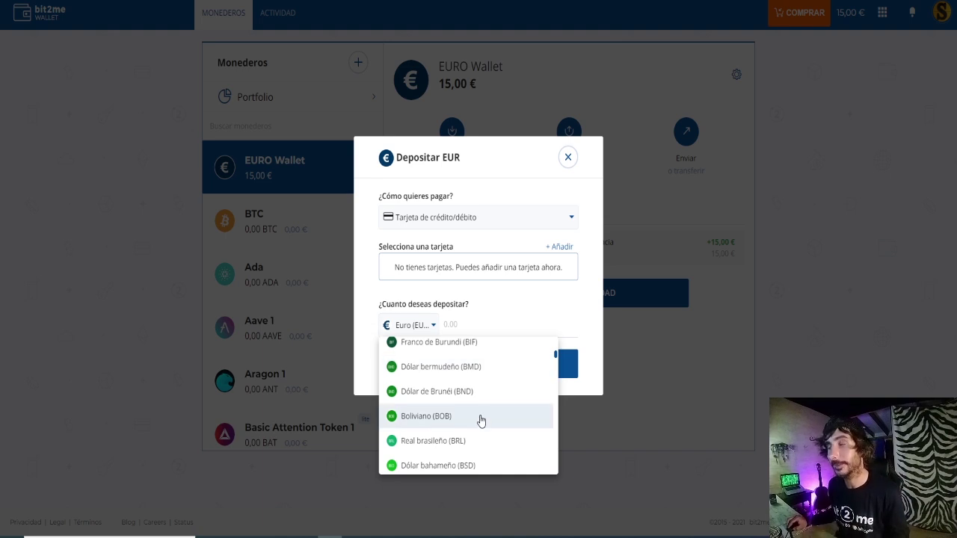
Step: Choose Tikebit as the deposit payment method and go to its code field
click(570, 219)
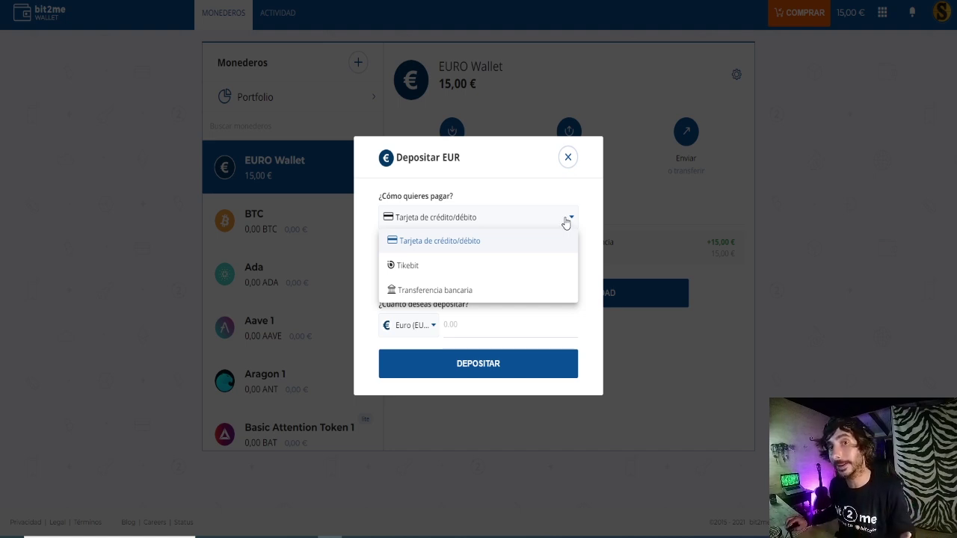
click(407, 265)
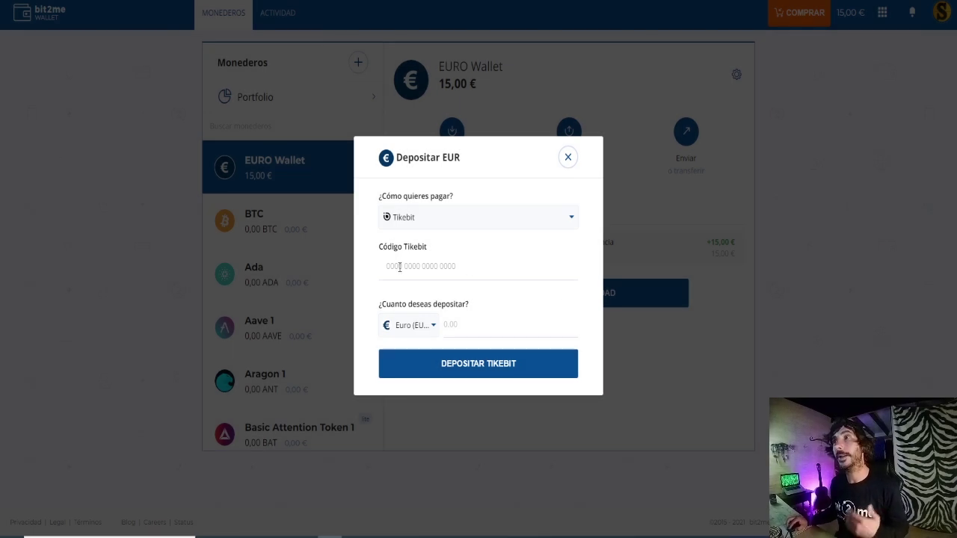
click(384, 267)
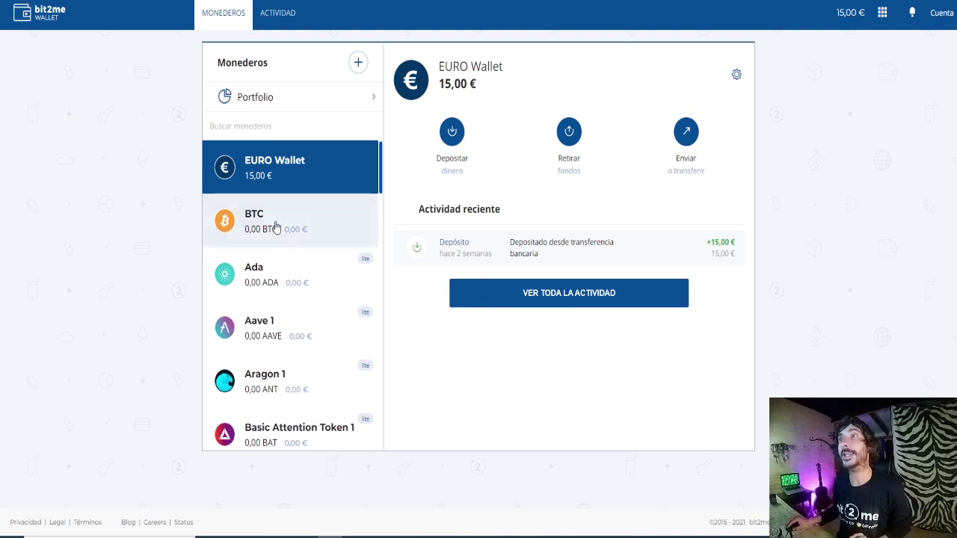
Step: Look through the list of available cryptocurrency wallets and return to its beginning
scroll(284, 239, down, 3)
scroll(305, 278, down, 10)
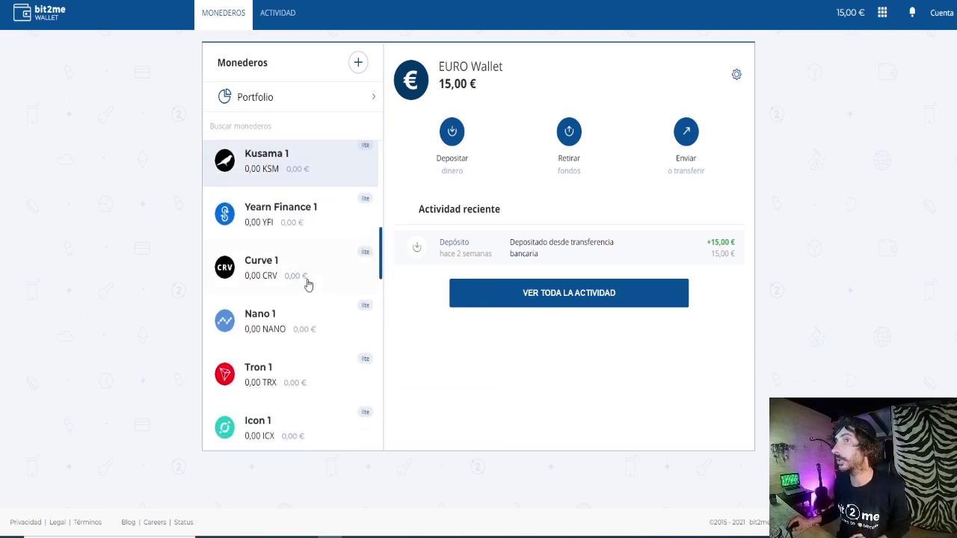
scroll(309, 286, down, 5)
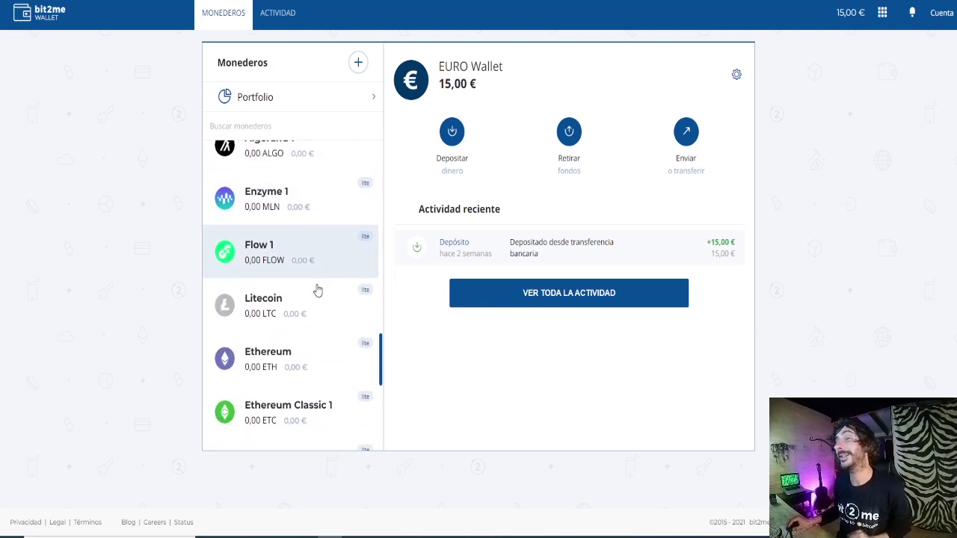
scroll(317, 290, down, 2)
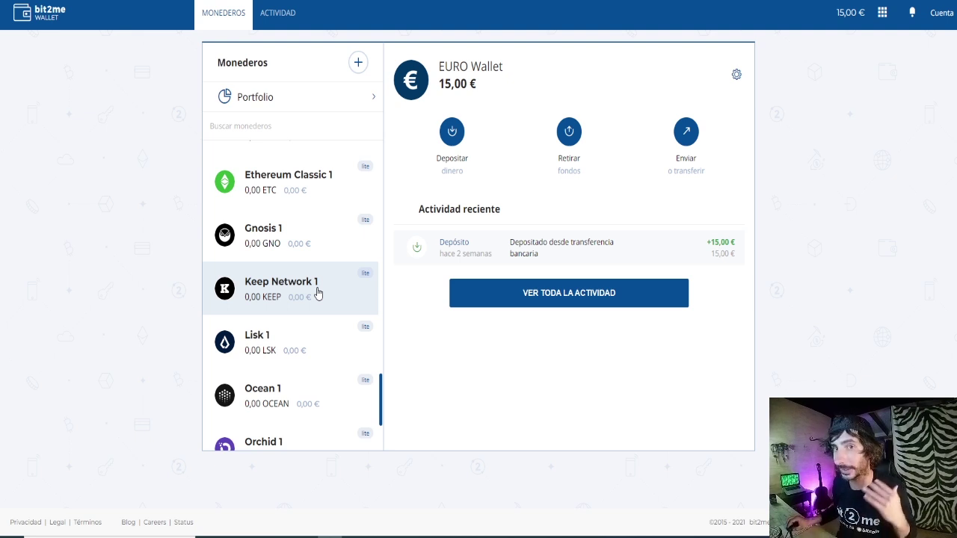
scroll(317, 293, up, 5)
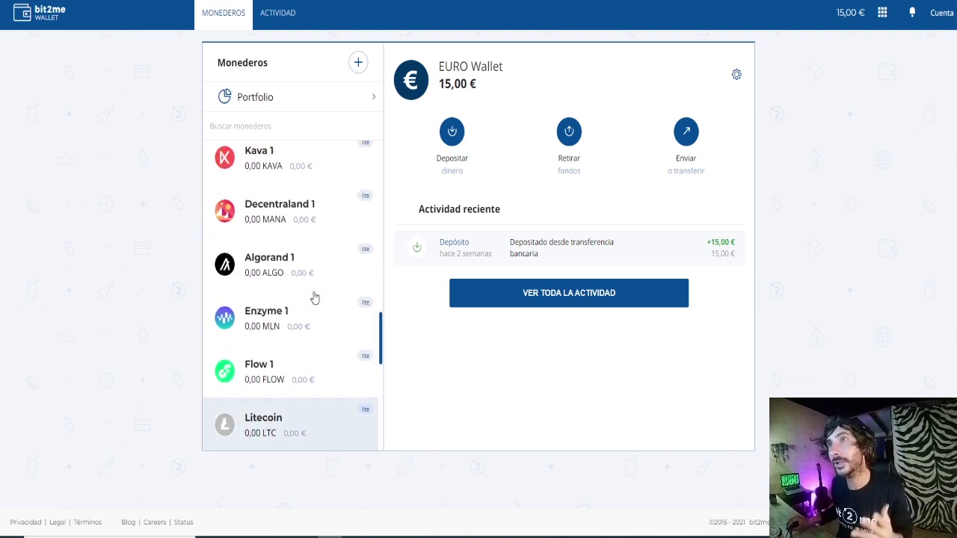
scroll(322, 303, up, 3)
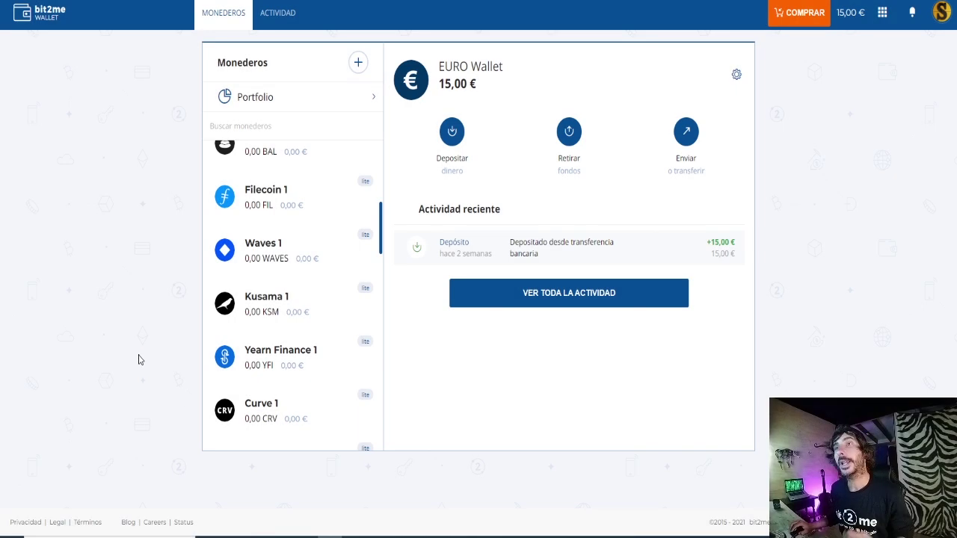
scroll(326, 260, up, 5)
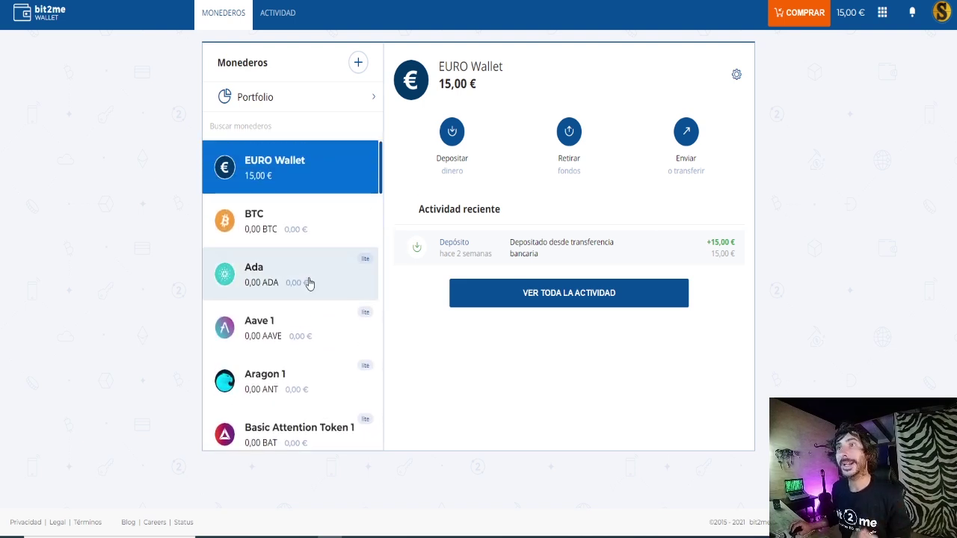
Step: Start a purchase from the Ada wallet, browse the payment currencies, and keep Euro (EUR) as the currency
click(304, 276)
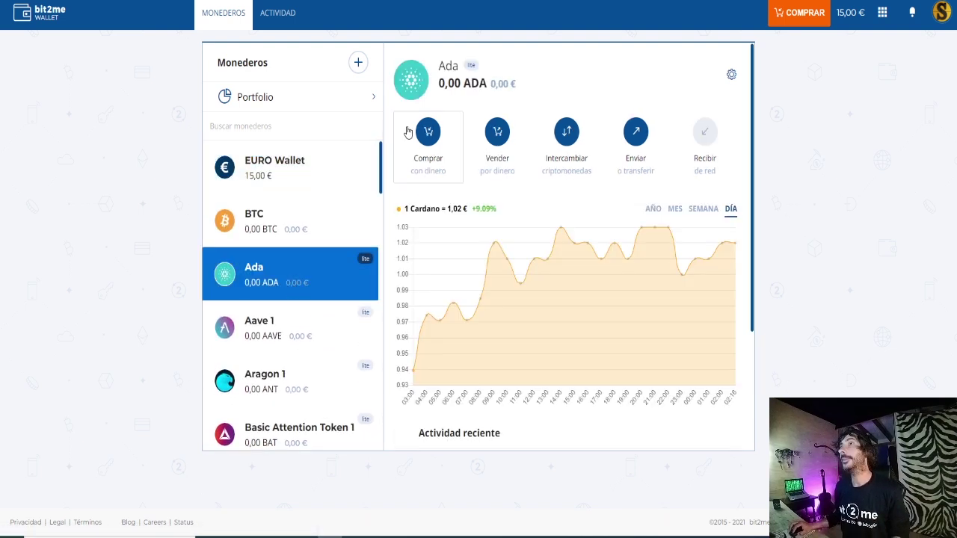
click(433, 135)
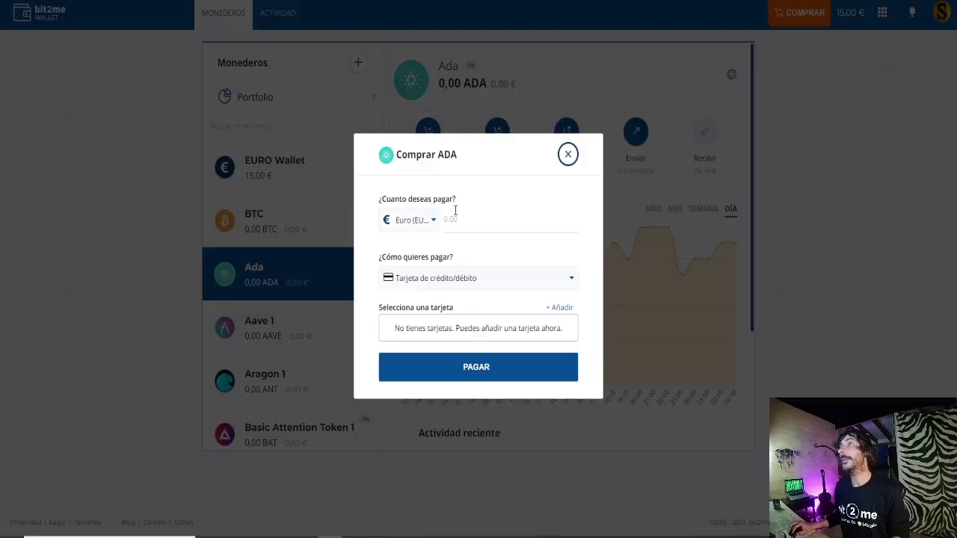
click(433, 222)
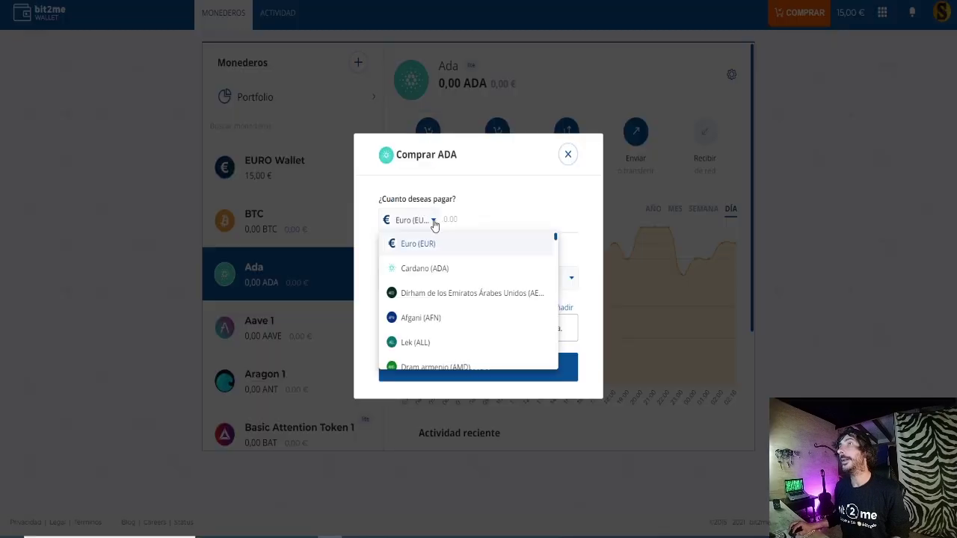
scroll(500, 276, down, 5)
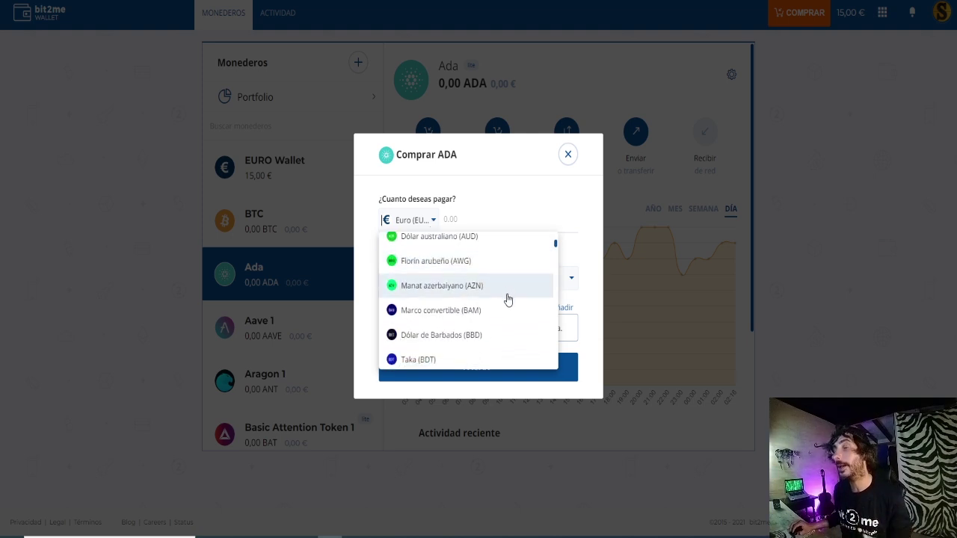
scroll(508, 303, up, 1)
scroll(509, 305, up, 2)
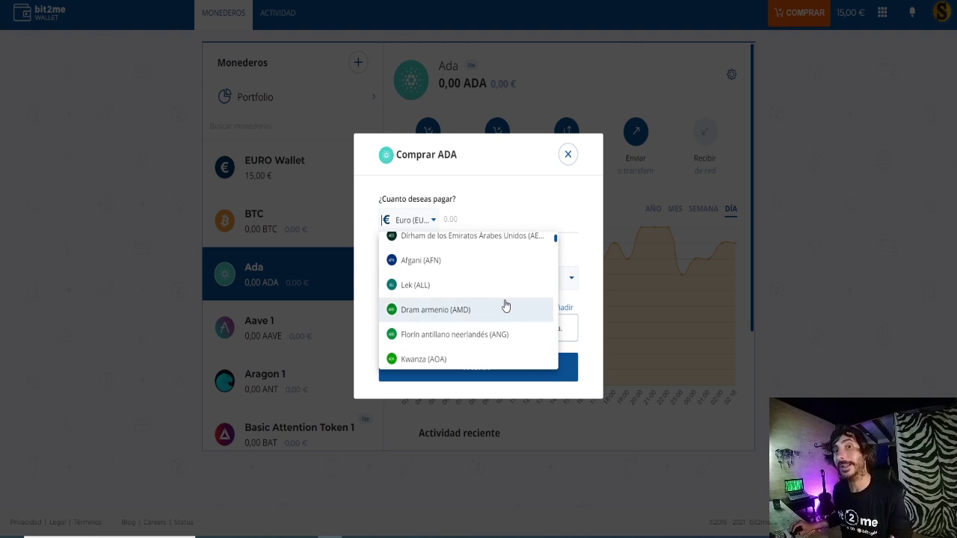
scroll(505, 311, up, 1)
scroll(506, 306, up, 1)
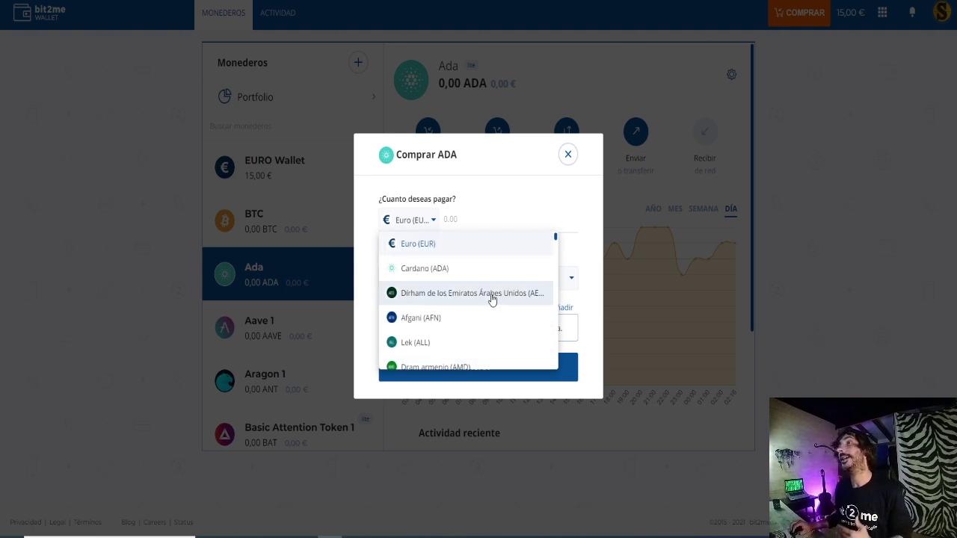
click(483, 248)
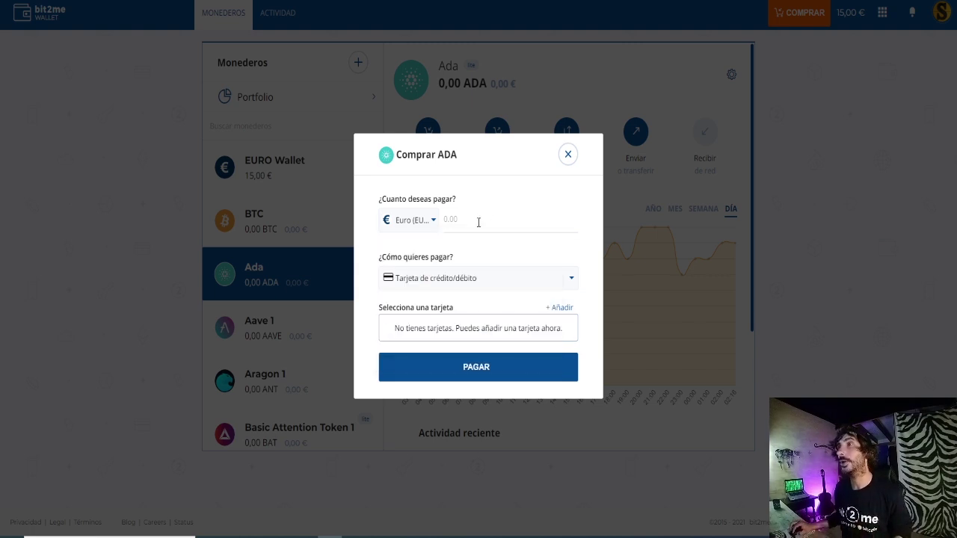
Step: Buy ADA for 5 euros, paying from the EURO Wallet with the Monedero Euro method, and accept the summary
click(477, 222)
text(5)
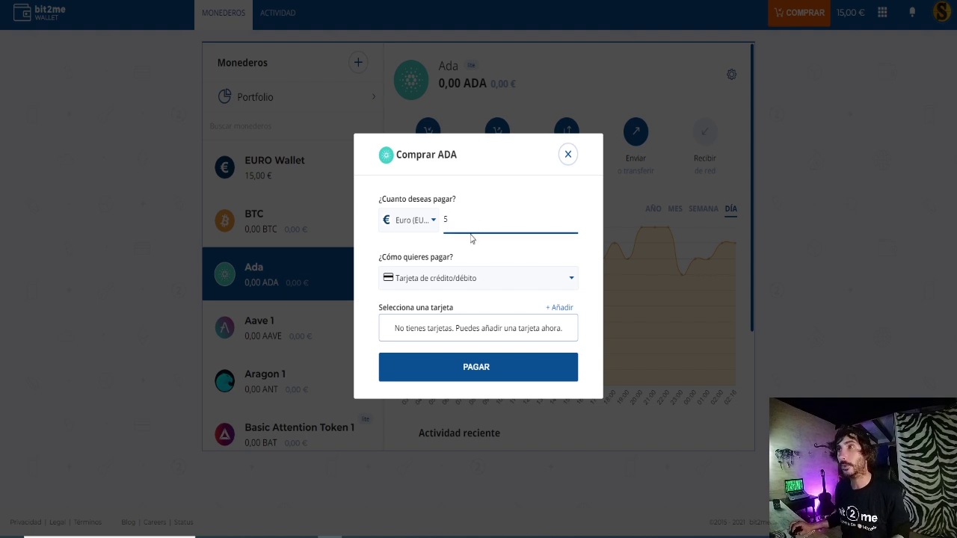
click(518, 279)
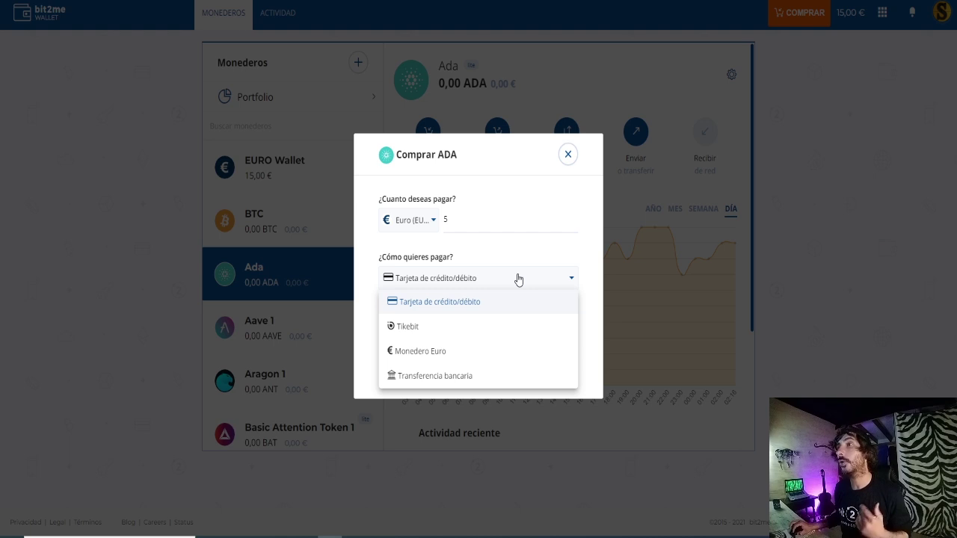
click(457, 355)
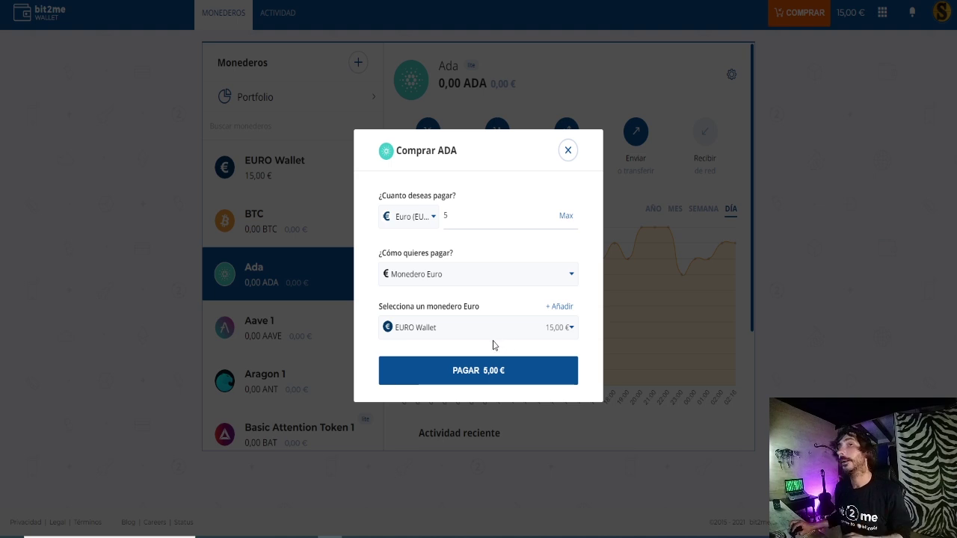
click(495, 377)
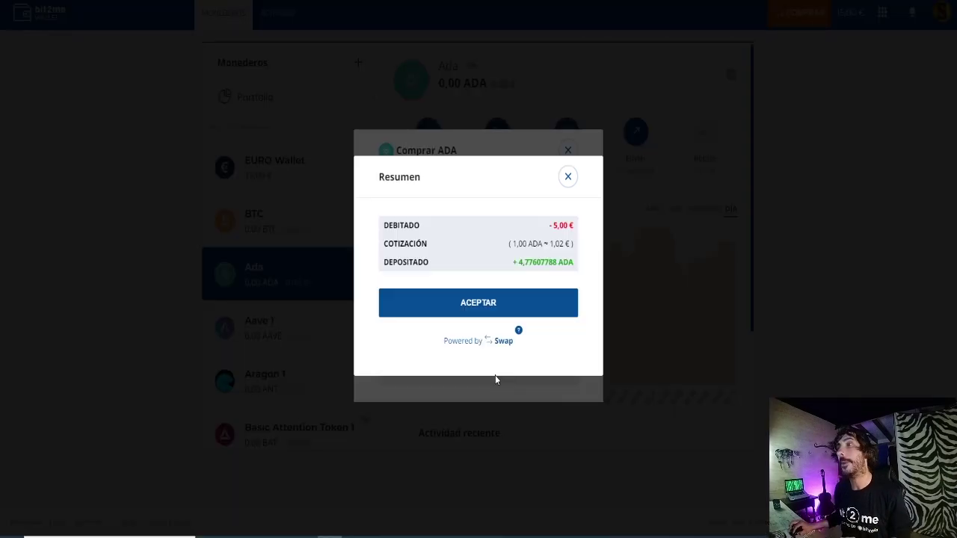
click(511, 313)
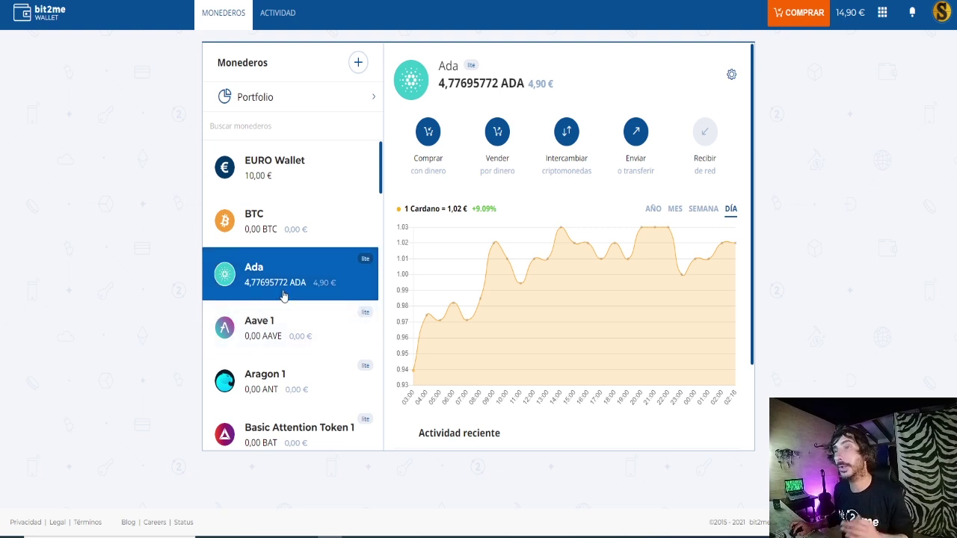
Step: Review the Ada wallet's recent activity, then its full activity list, and select the ADA purchase entry
scroll(283, 296, down, 2)
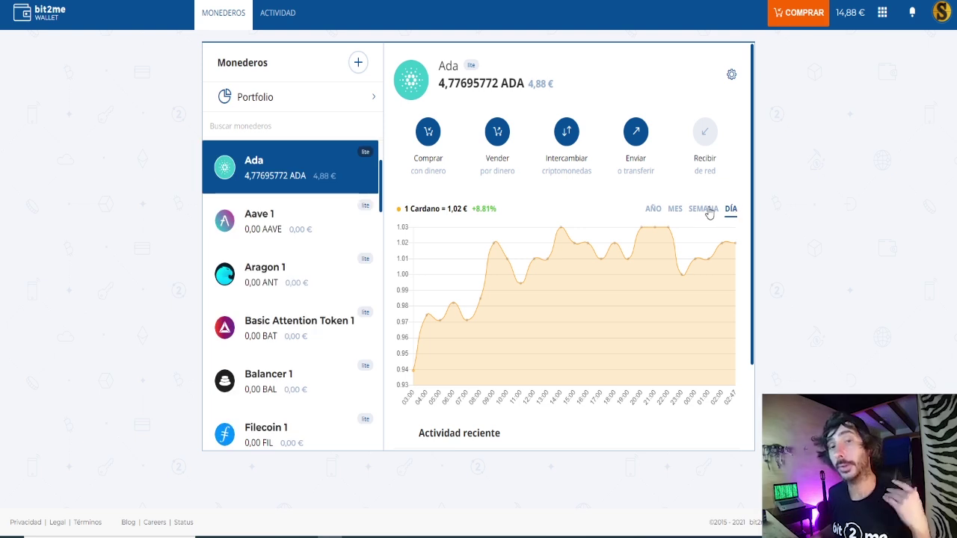
scroll(673, 224, down, 2)
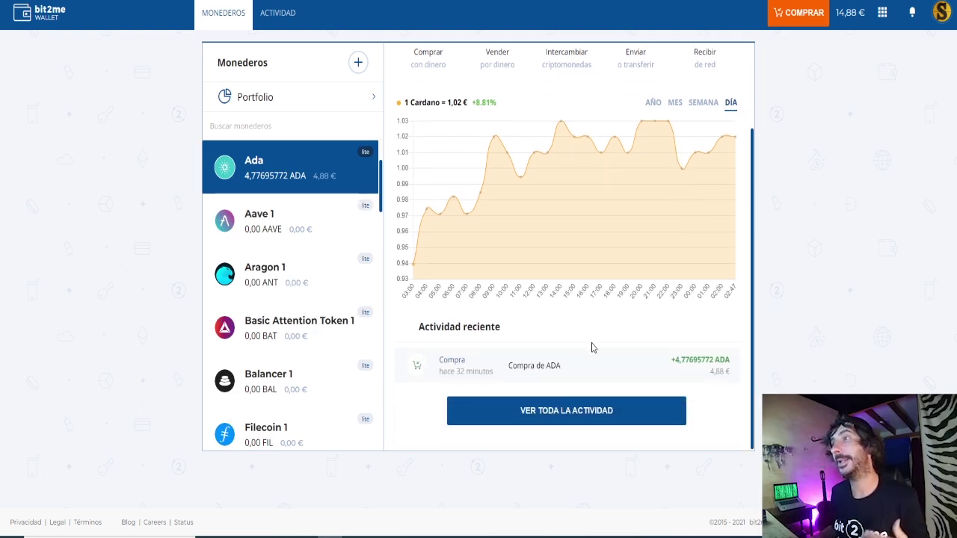
click(574, 422)
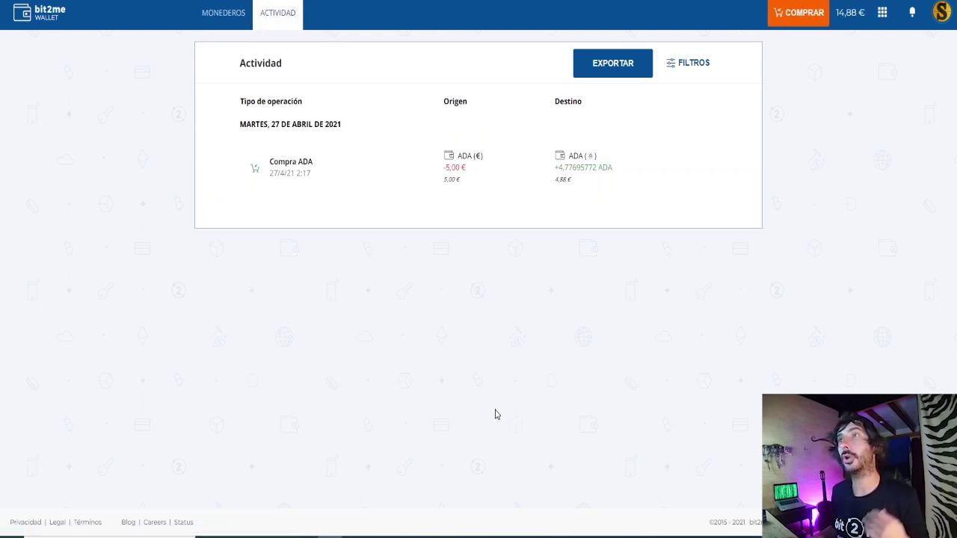
click(342, 180)
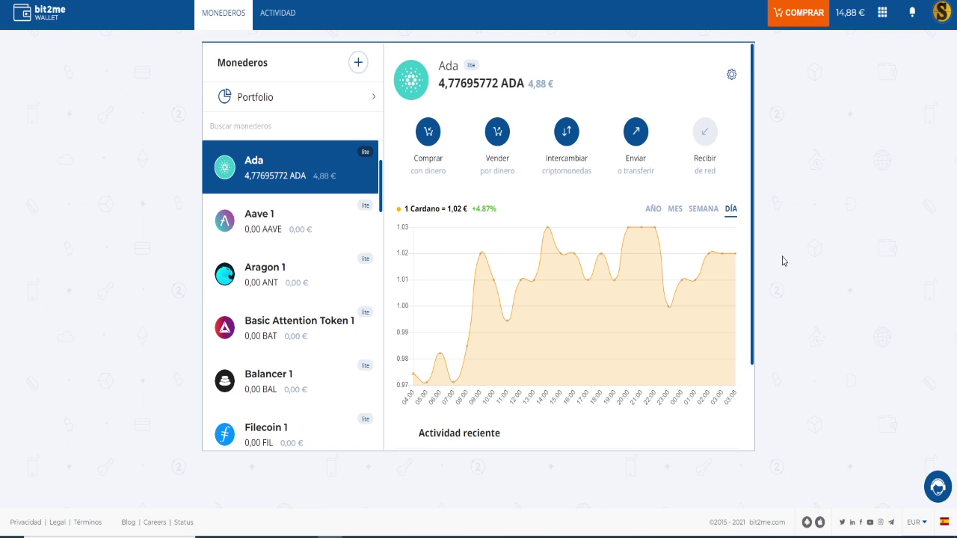
Step: Open the Ada wallet's swap form and browse the cryptocurrencies that ADA can be exchanged for
click(567, 134)
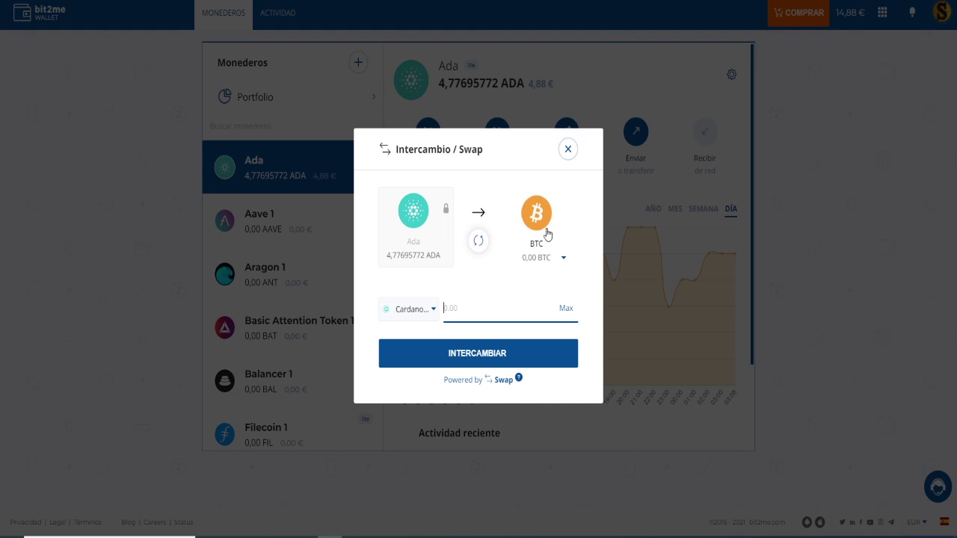
click(563, 258)
scroll(535, 385, down, 3)
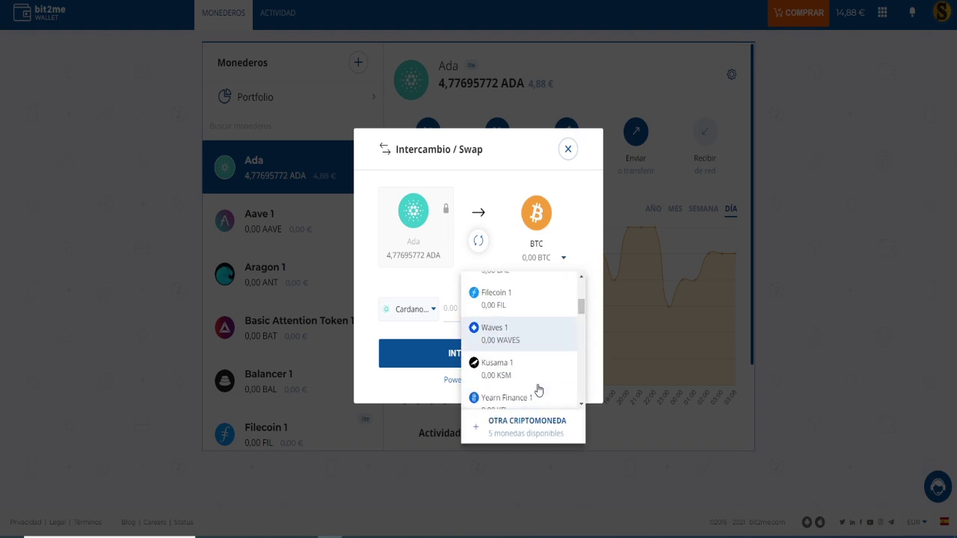
scroll(534, 385, down, 2)
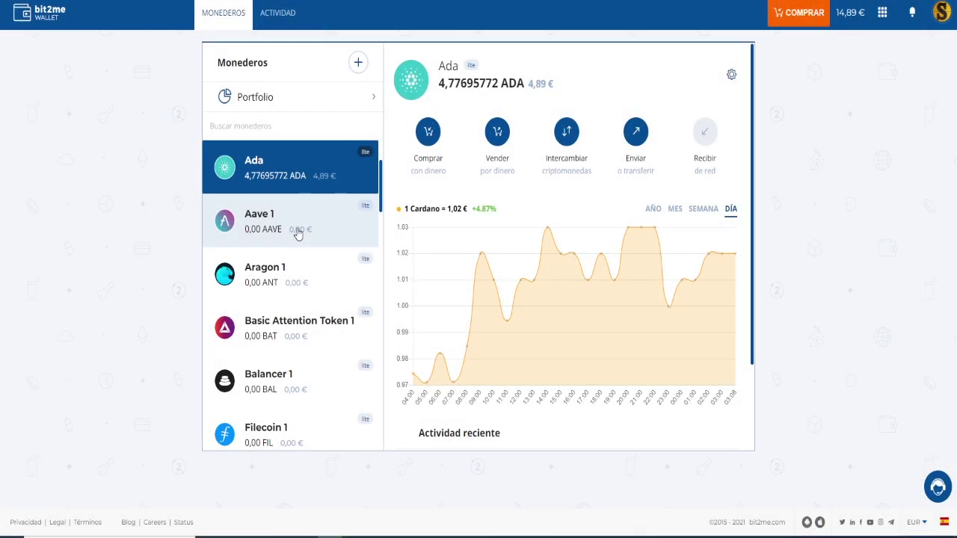
Step: Return to the EURO Wallet and open its form for withdrawing euros by bank transfer
scroll(297, 234, up, 2)
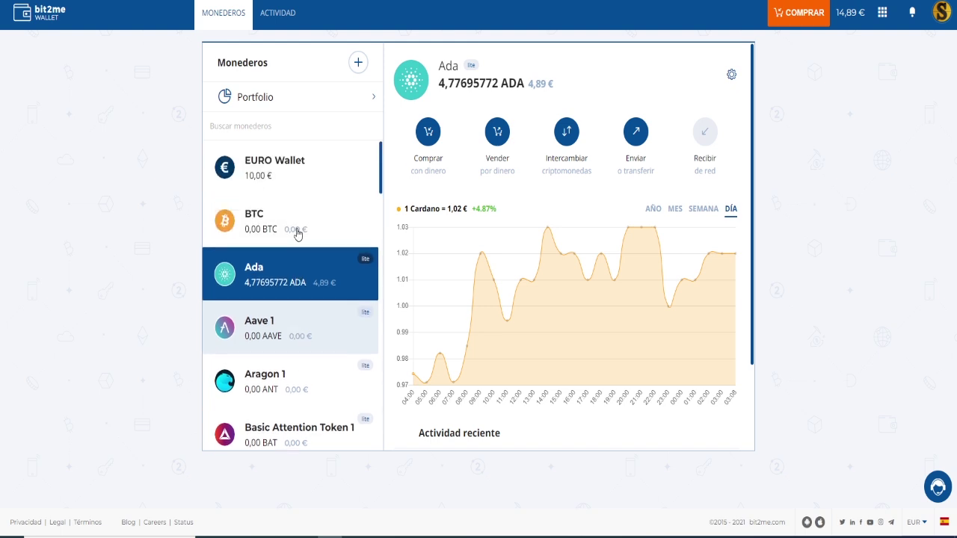
click(307, 185)
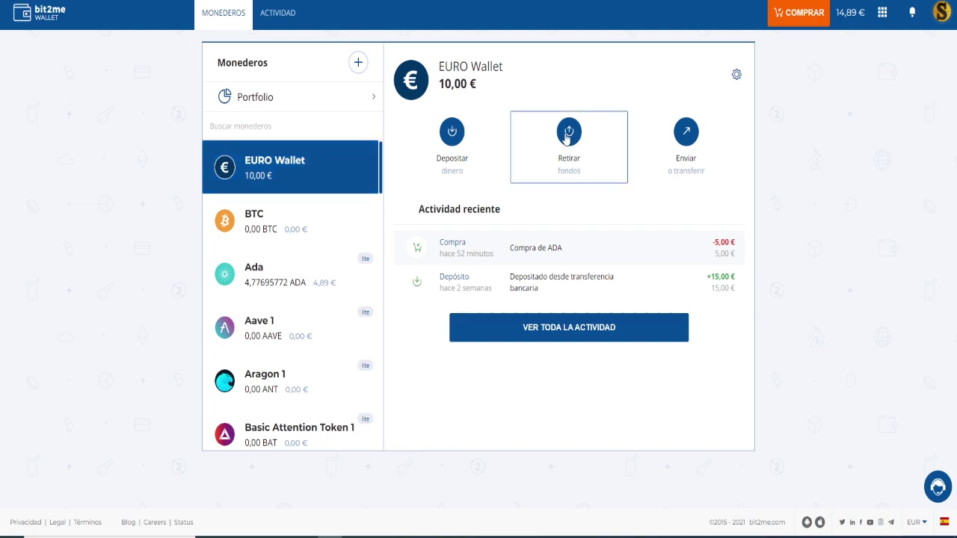
click(567, 136)
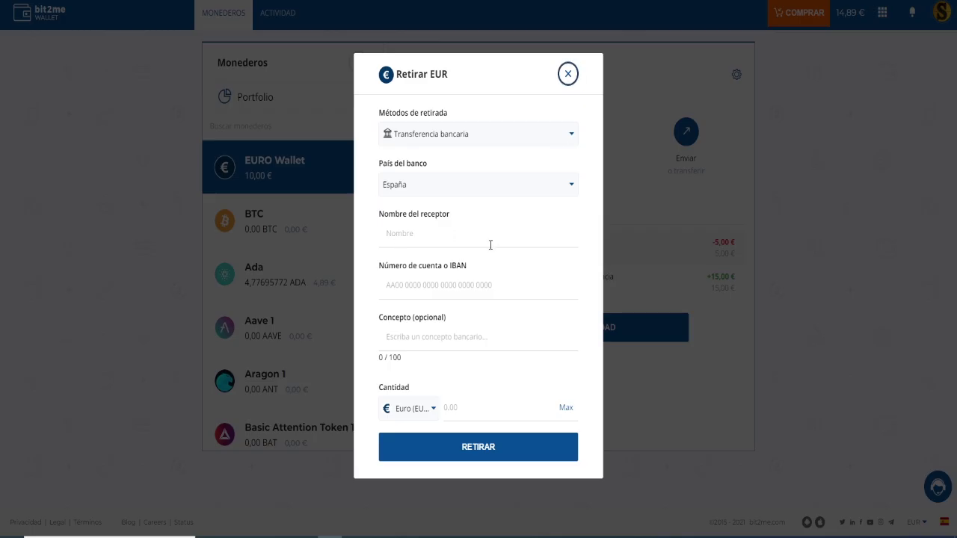